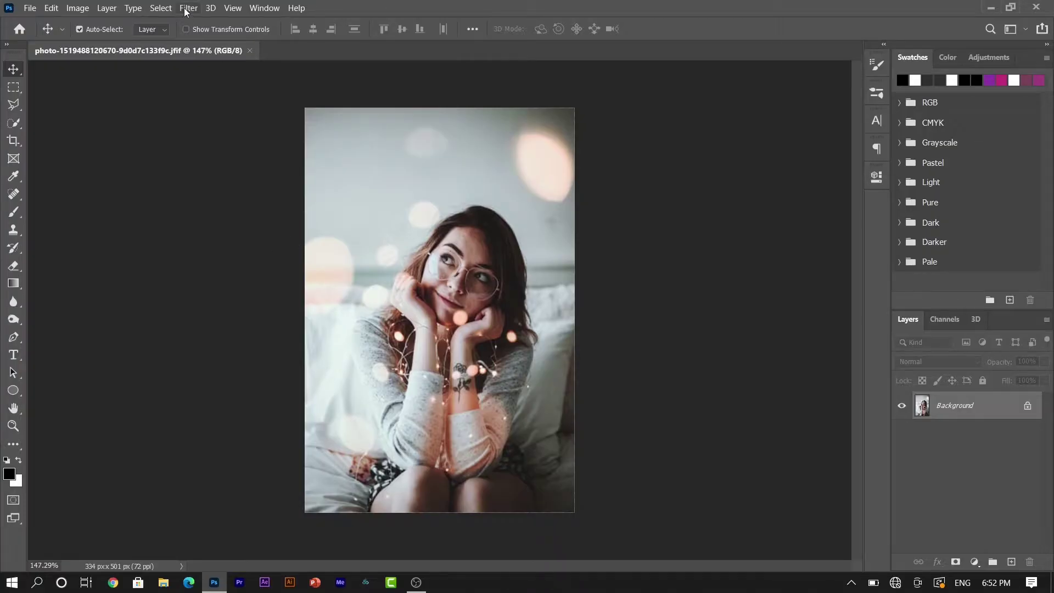
Open the portrait in the Camera Raw Filter from the Filter menu
click(188, 8)
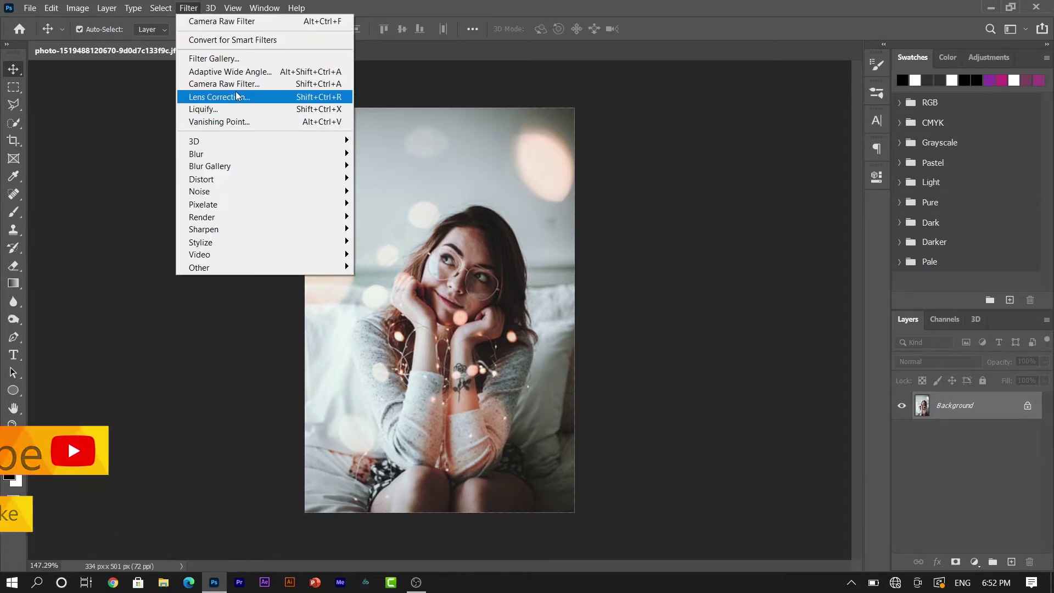
click(235, 85)
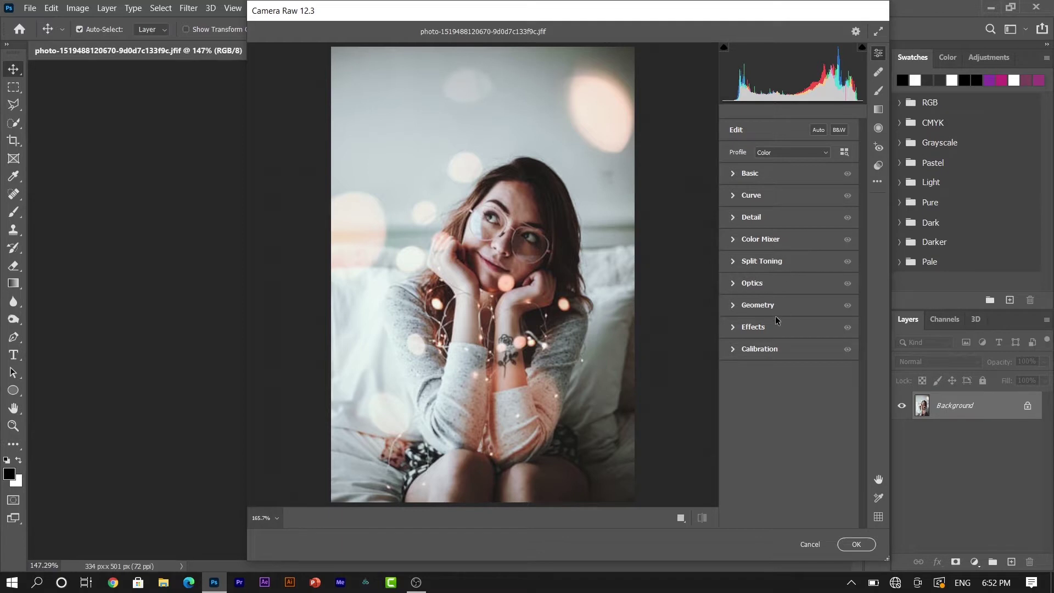
In the Calibration section, set Red Primary hue to +50
click(732, 349)
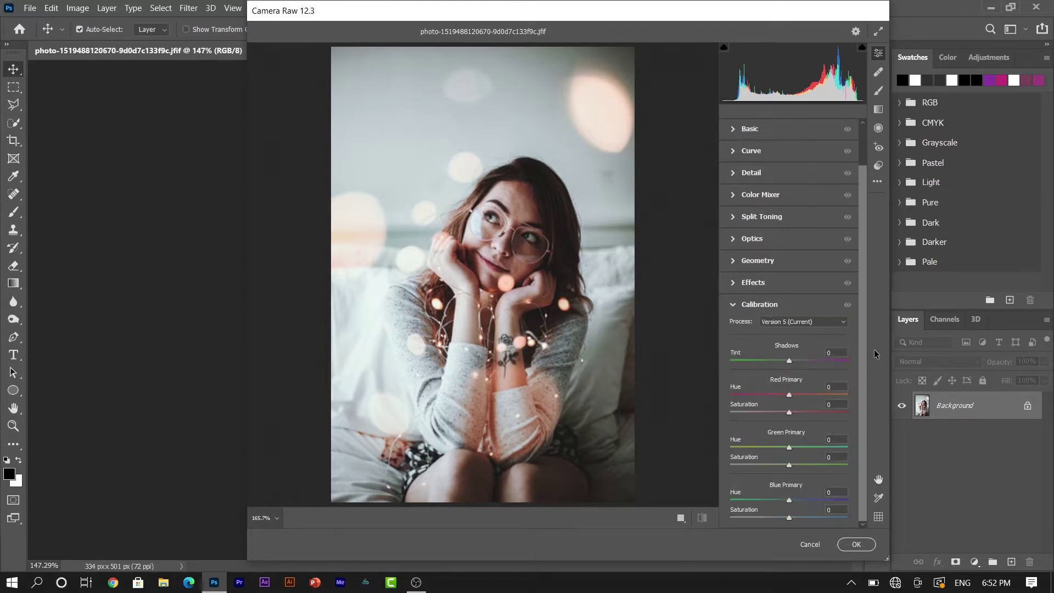
click(835, 352)
click(837, 394)
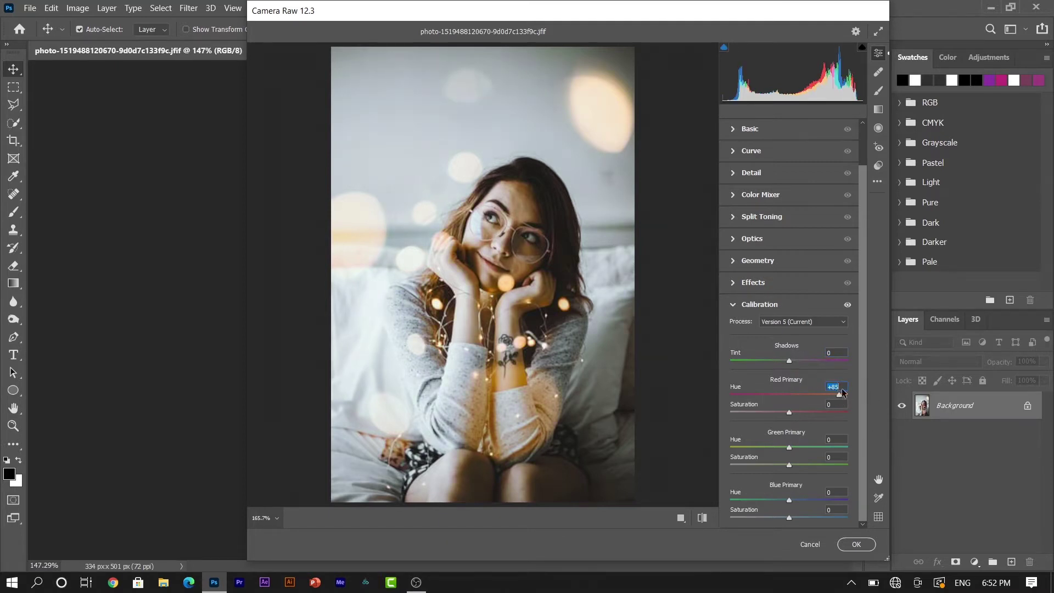
text(0)
key(Return)
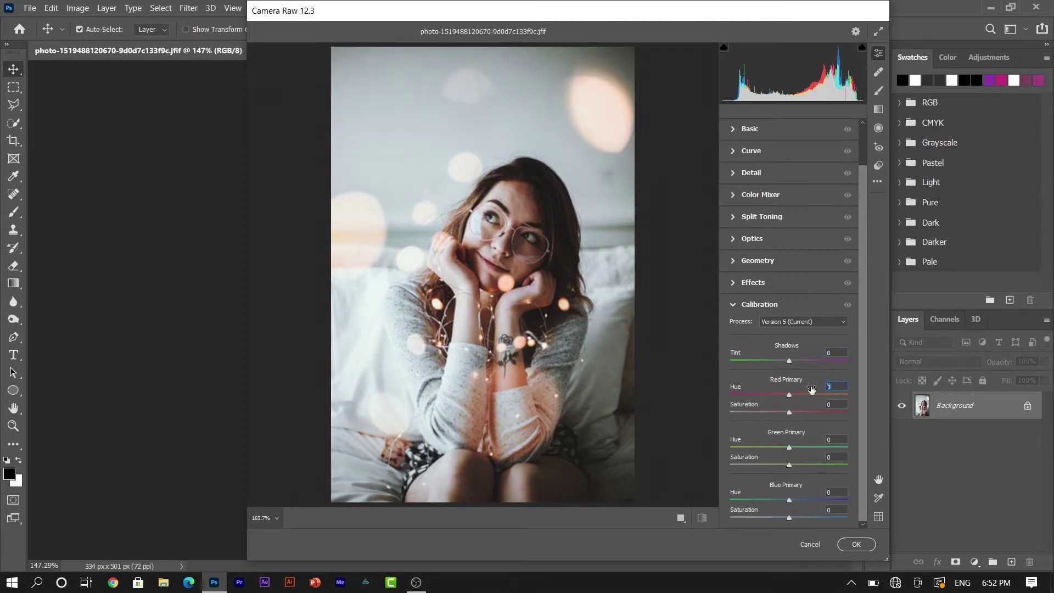
text(50)
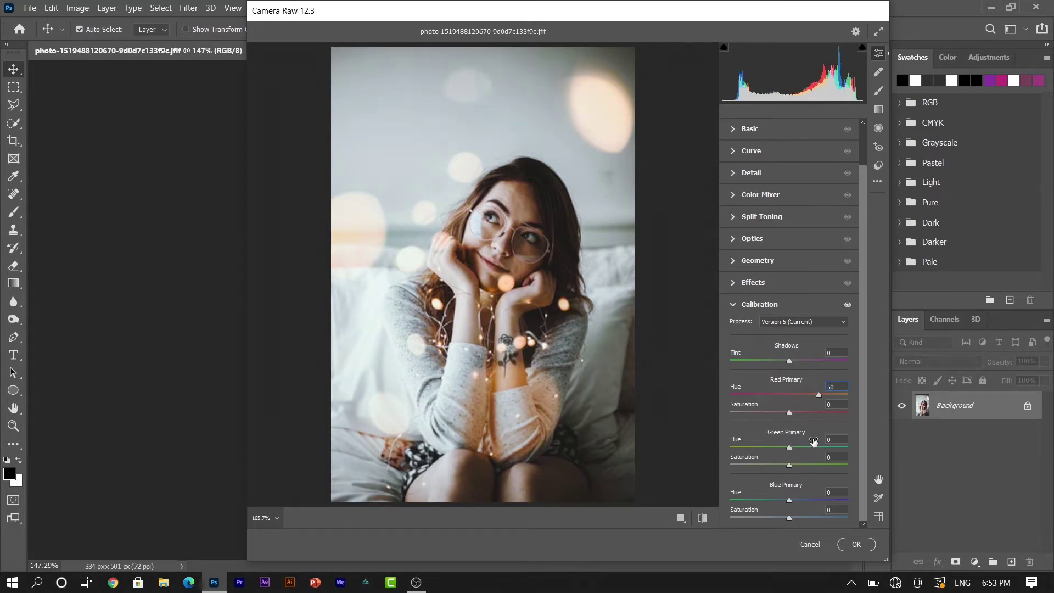
click(836, 404)
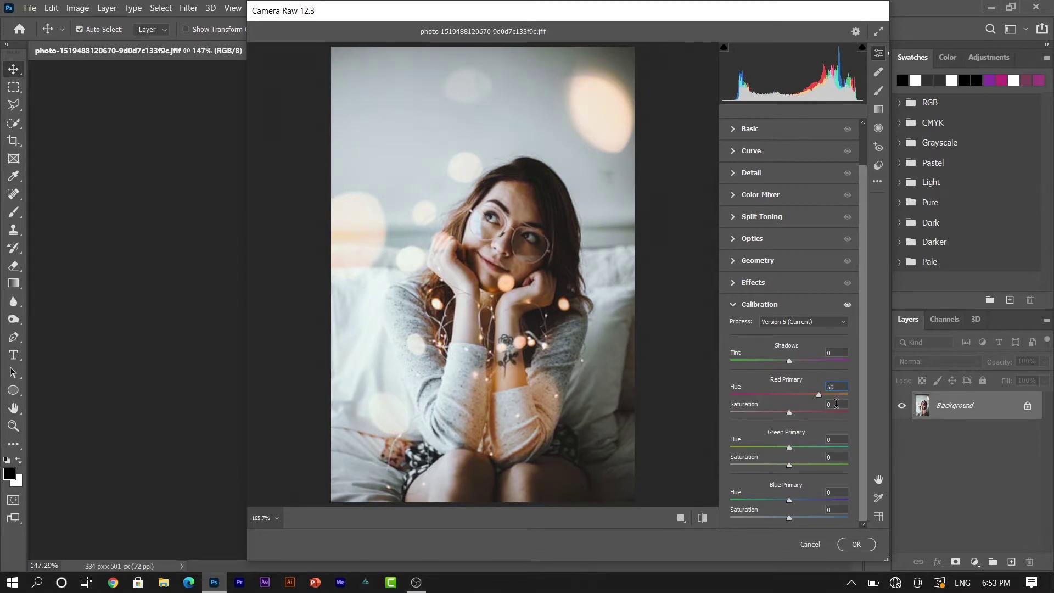
Set Green Primary hue to +100 and Blue Primary hue to -50
click(837, 440)
text(00)
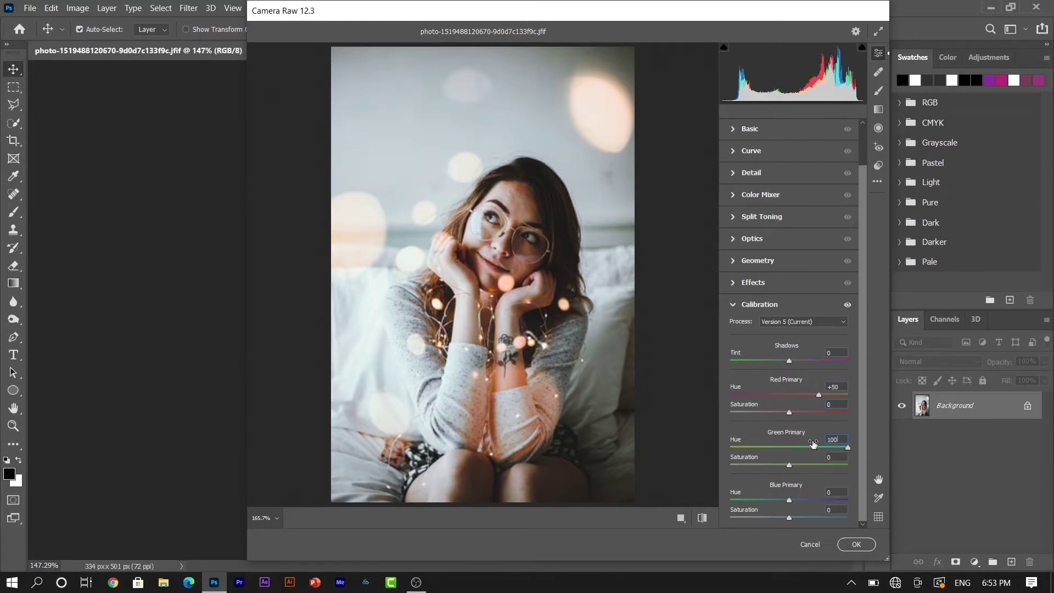
click(831, 455)
click(831, 491)
text(0)
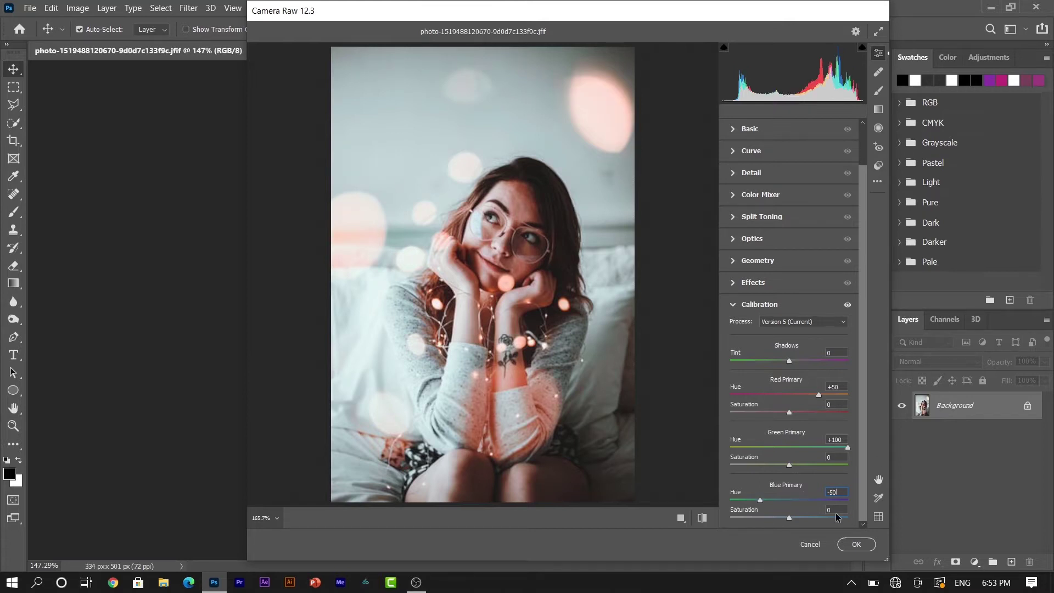
click(833, 509)
click(733, 305)
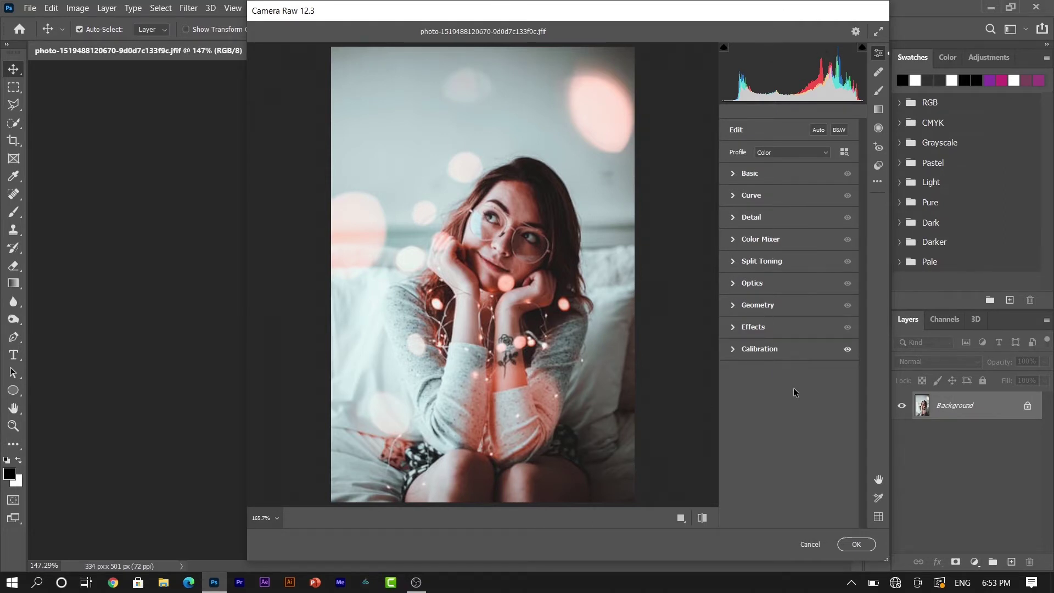
In the Basic panel, set Temperature -30, Tint +20 and Contrast +20
click(732, 174)
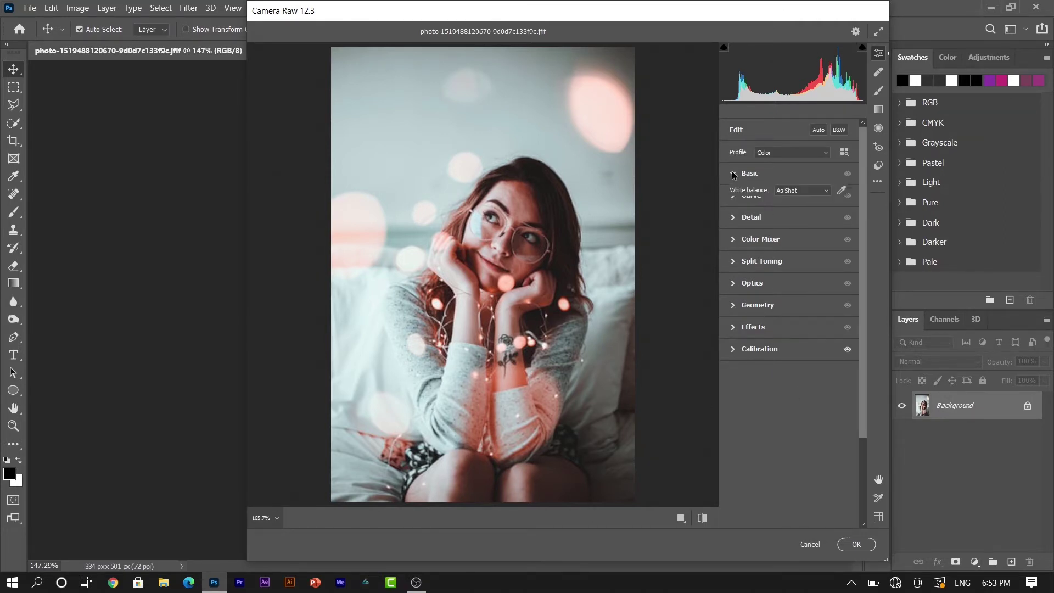
click(834, 207)
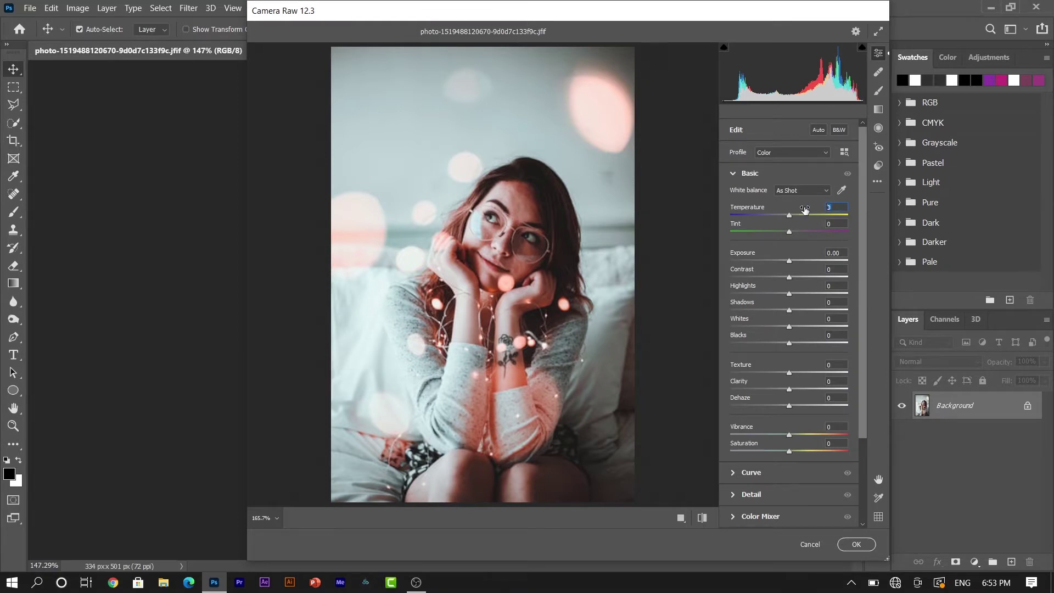
text(30)
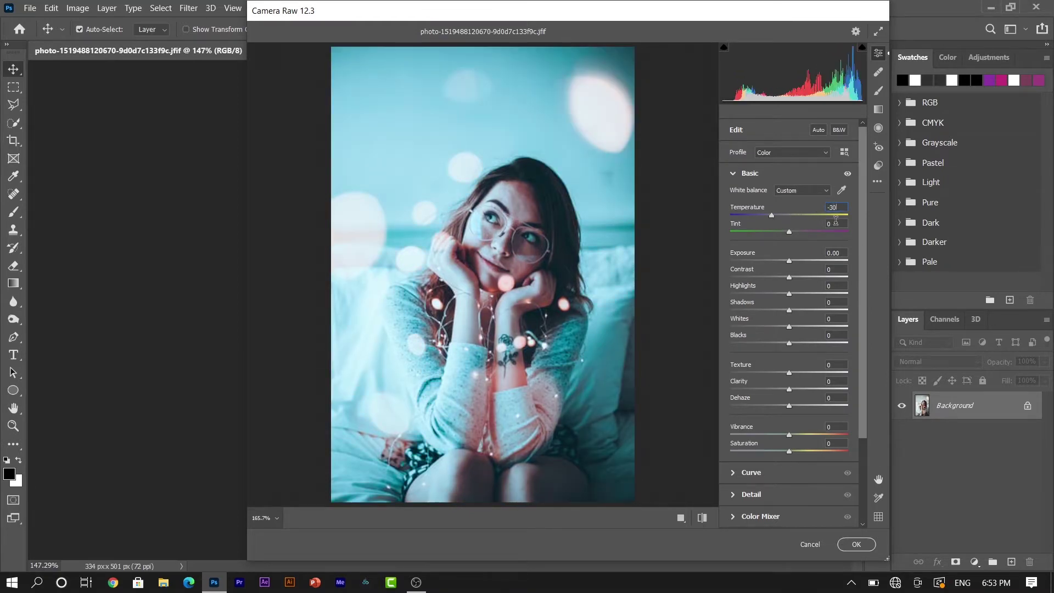
click(835, 224)
text(20)
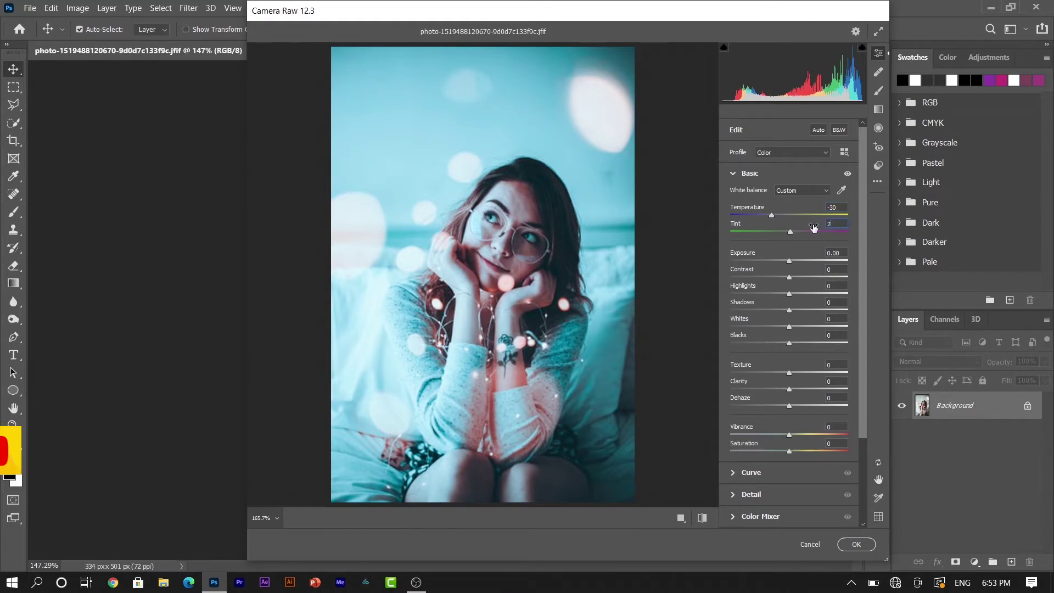
click(835, 269)
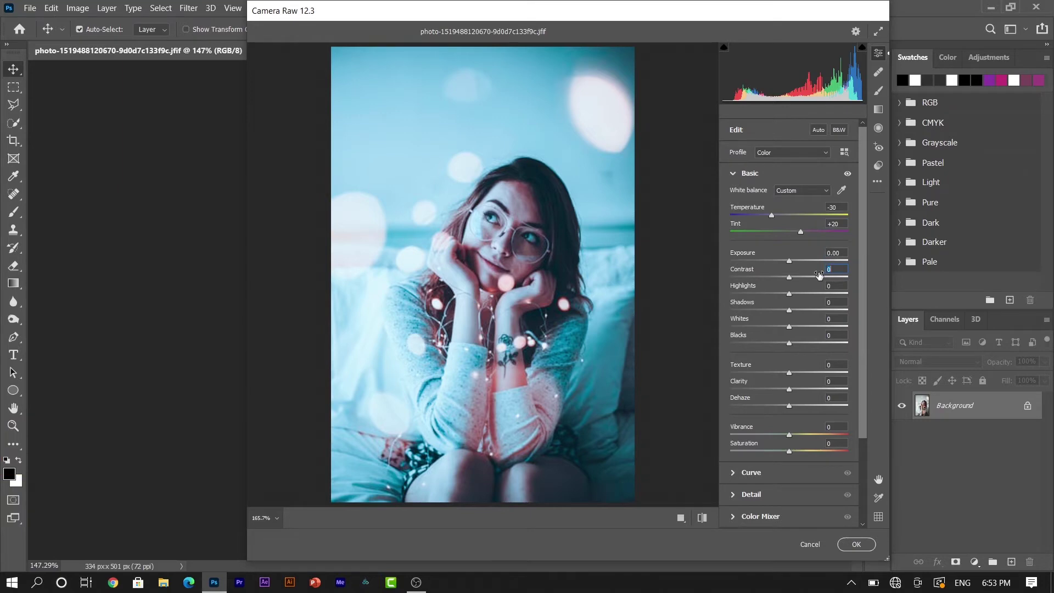
text(20)
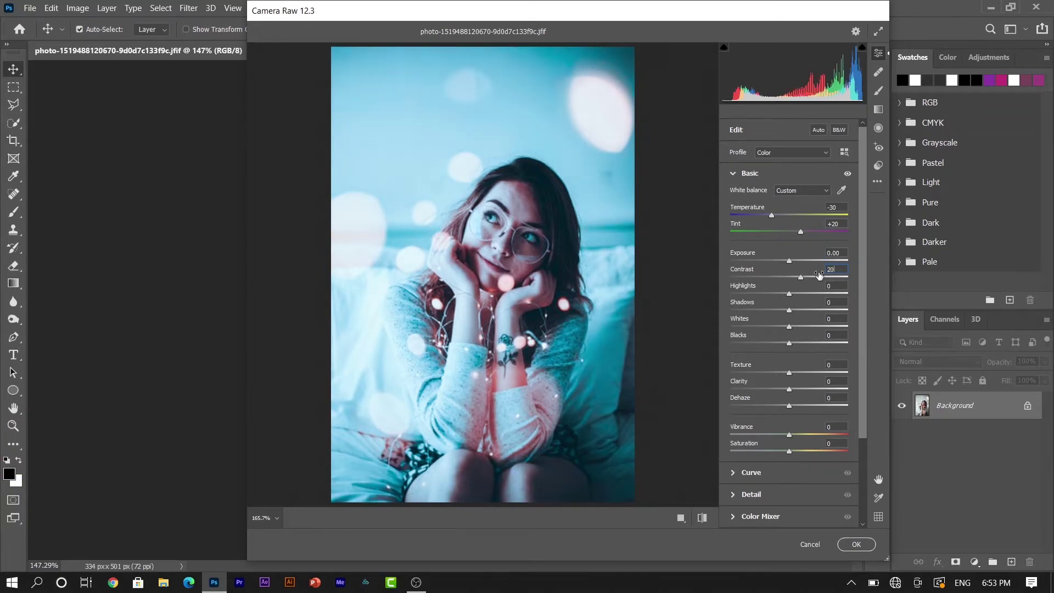
click(831, 285)
Set Vibrance to +20 and close the Basic panel
click(829, 318)
click(830, 334)
key(Tab)
click(829, 397)
click(828, 427)
text(20)
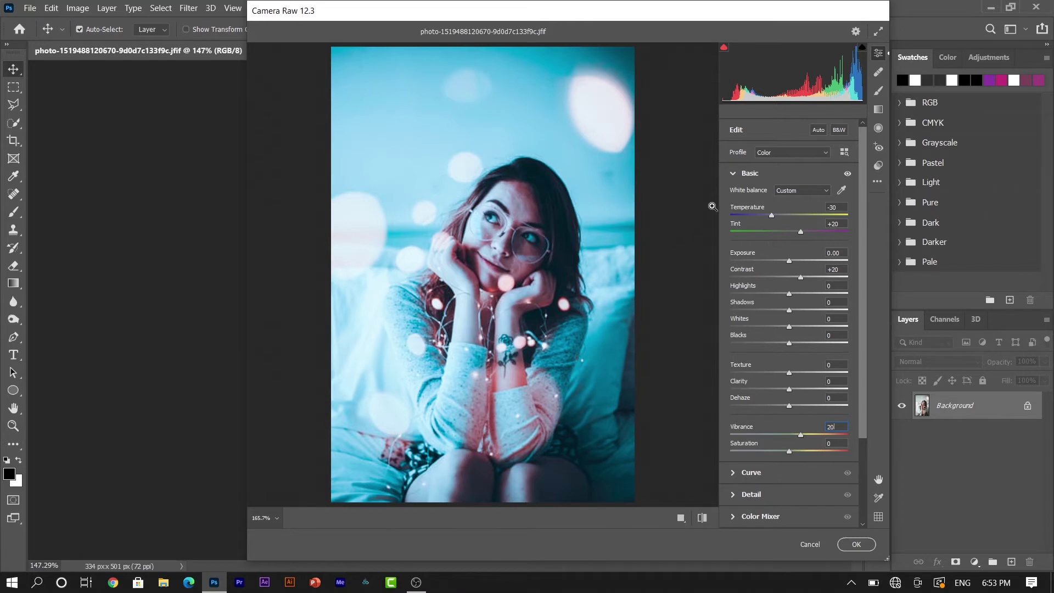
click(734, 172)
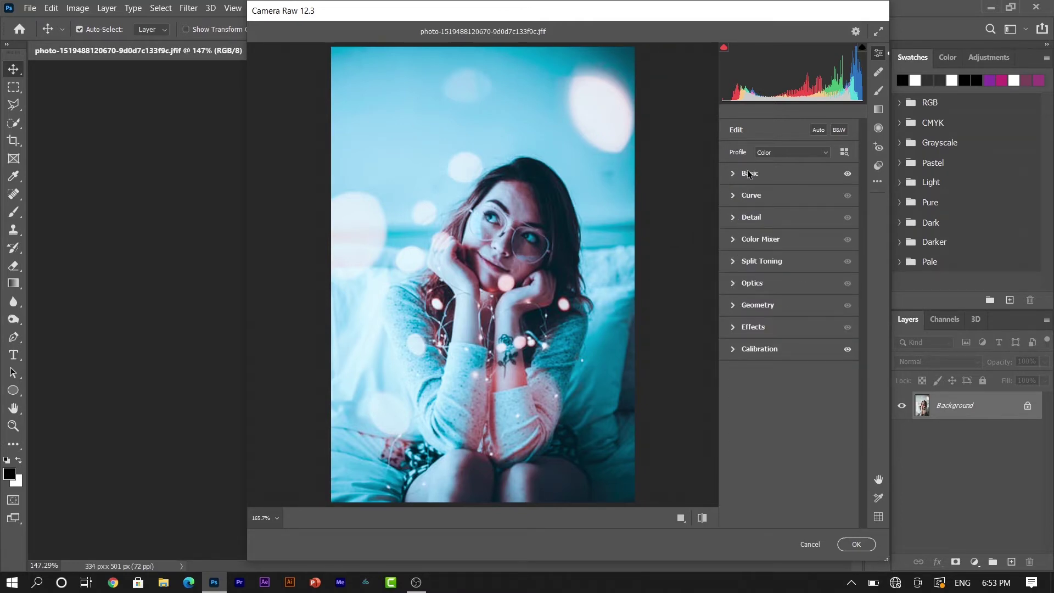
click(732, 196)
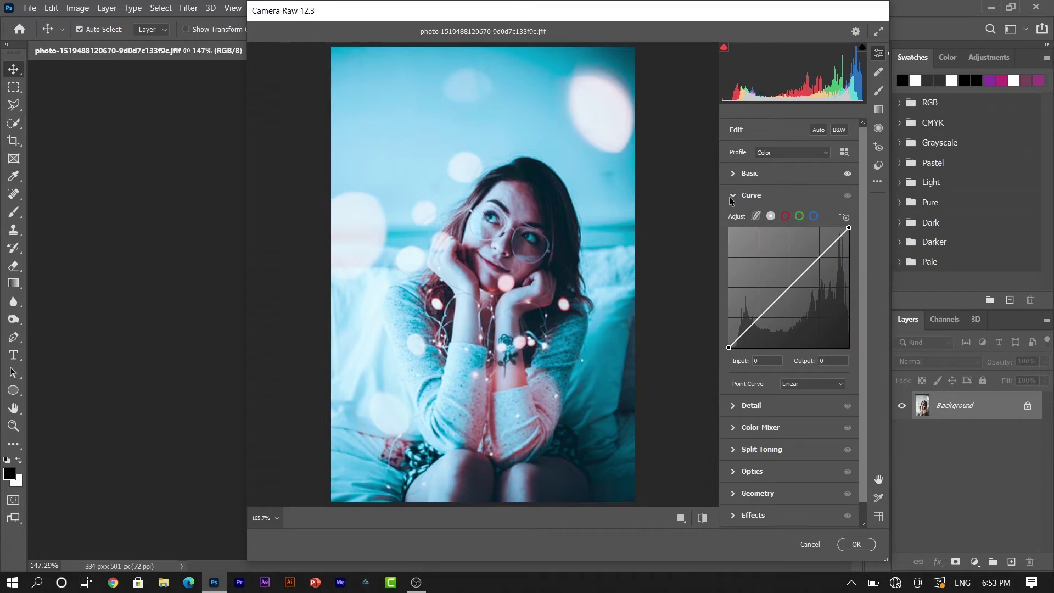
Make a custom point curve with a shadow point at about 48→60 and a highlight point at 214→204
click(757, 215)
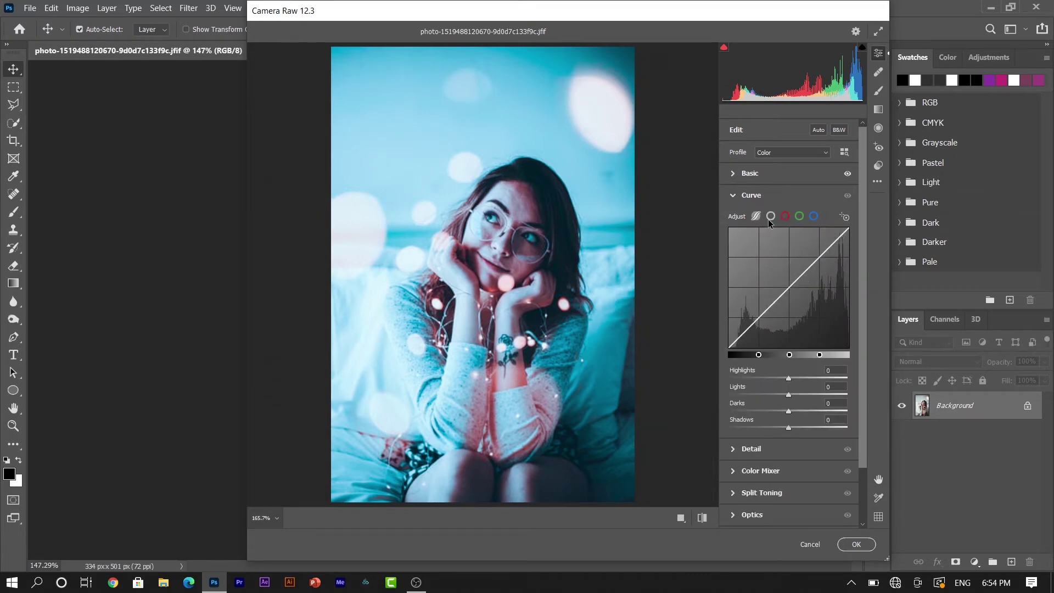
click(770, 218)
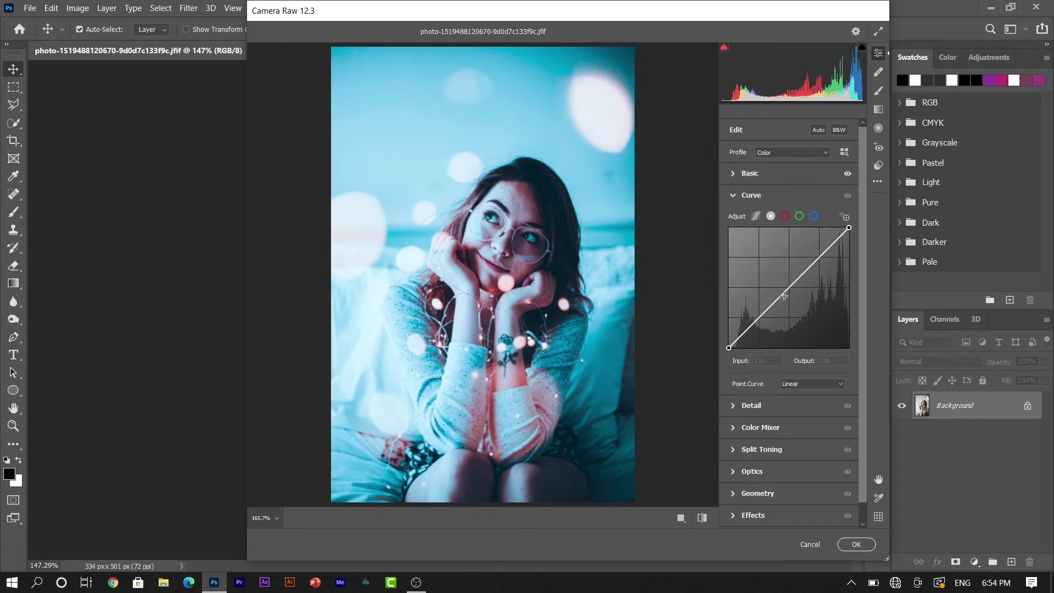
right_click(751, 324)
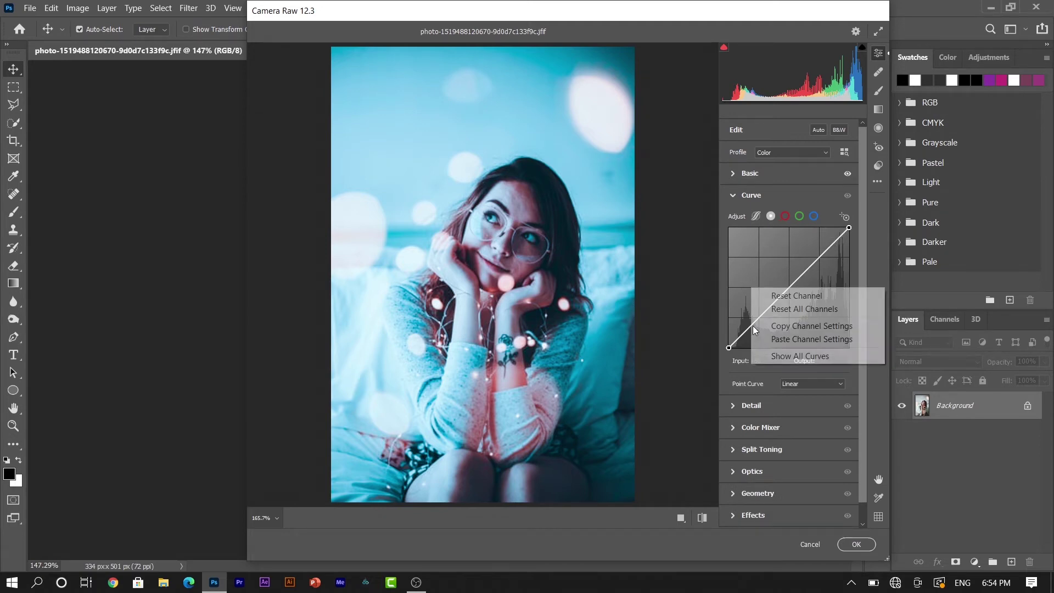
click(750, 327)
drag(749, 327, 751, 319)
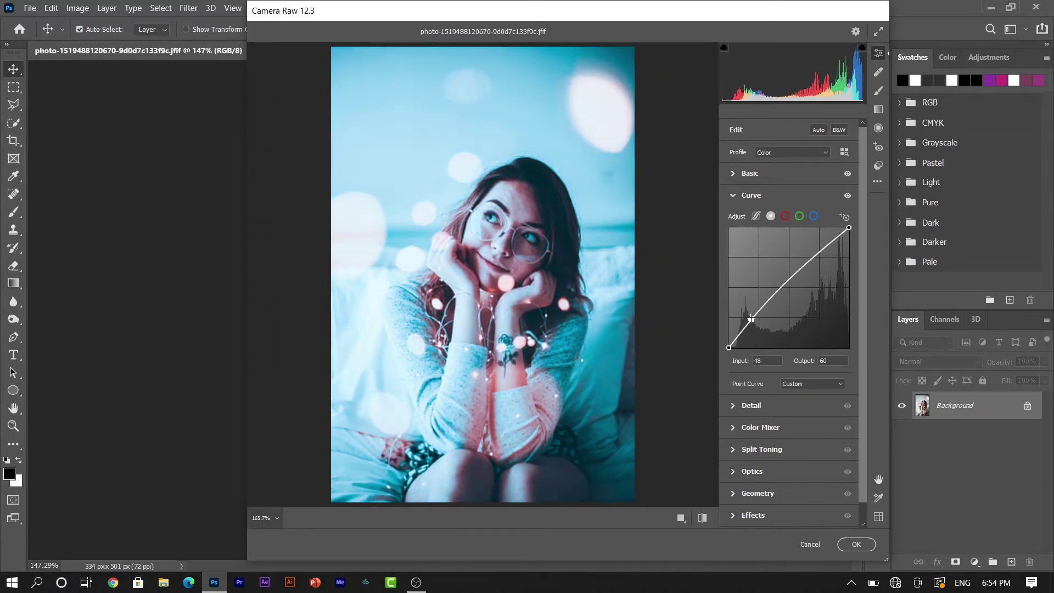
drag(823, 254, 829, 252)
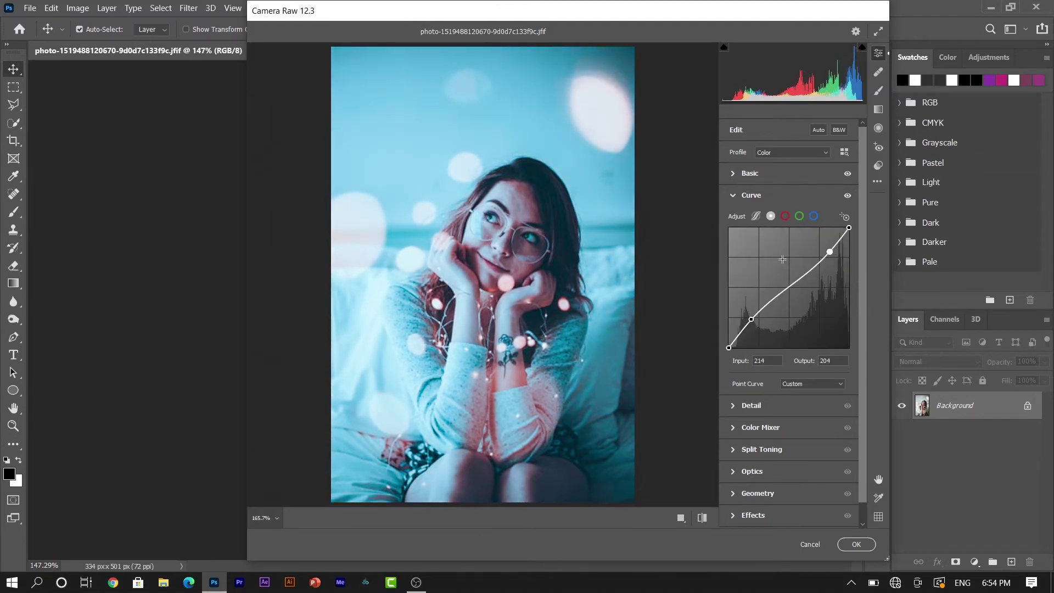
Bend the red, green and blue channel curves, with blue points at 187→200 and 72→65
click(785, 215)
drag(753, 329, 747, 322)
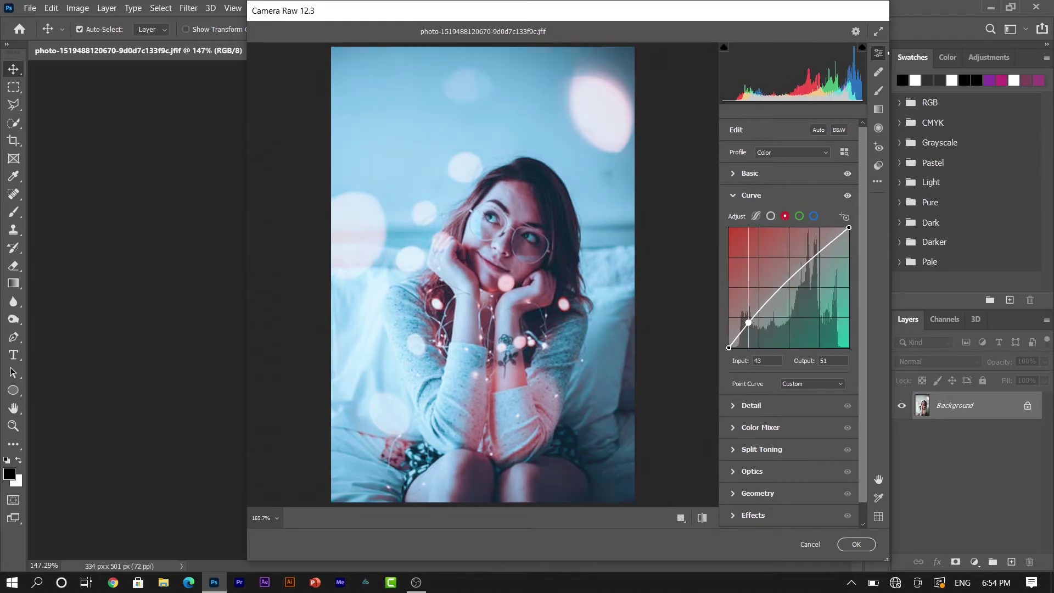
drag(818, 256, 818, 249)
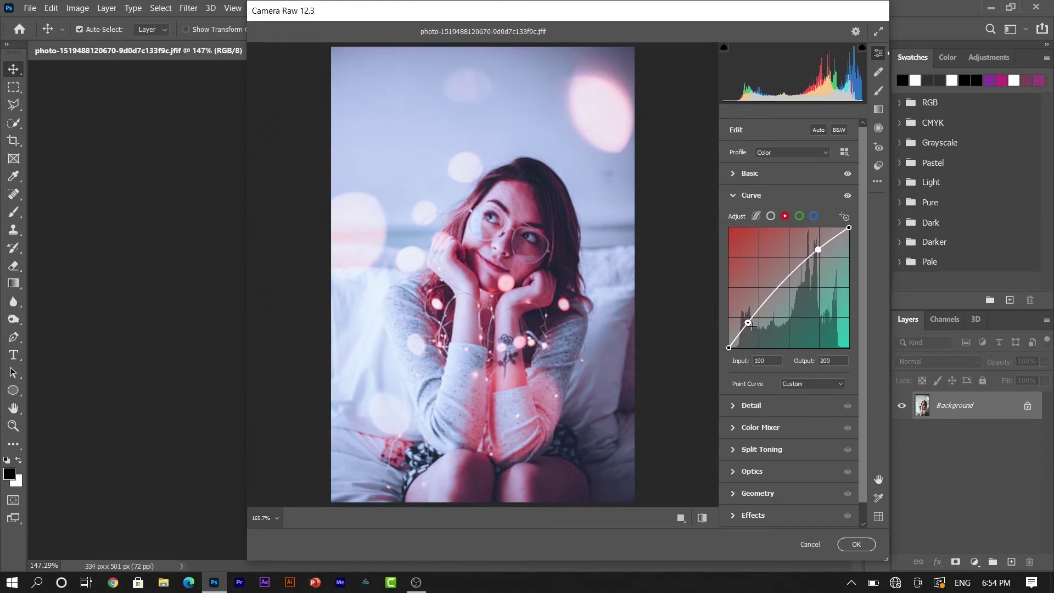
drag(747, 323, 750, 326)
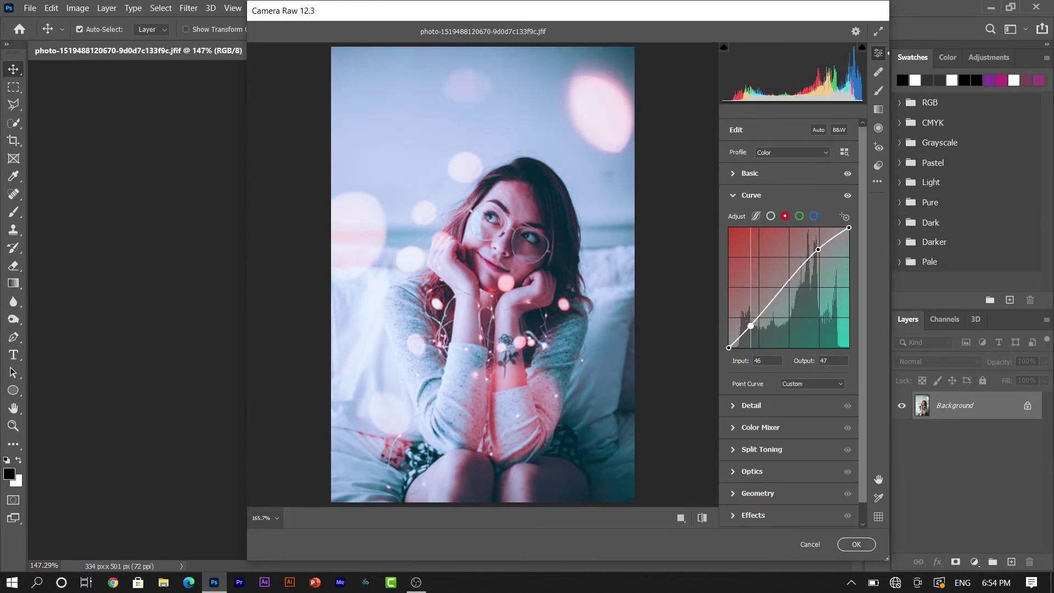
click(799, 215)
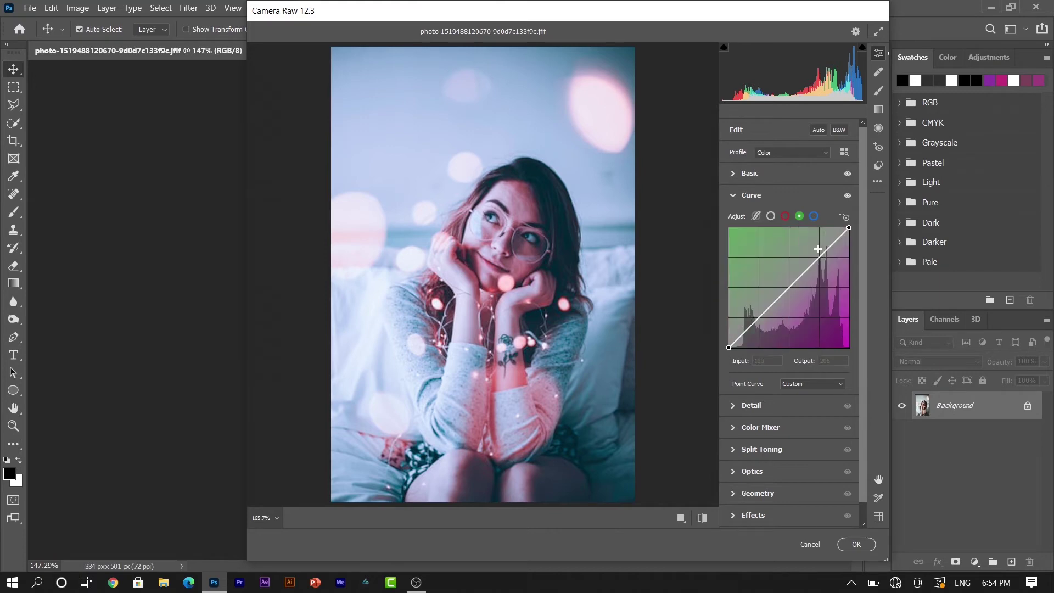
drag(818, 257, 816, 250)
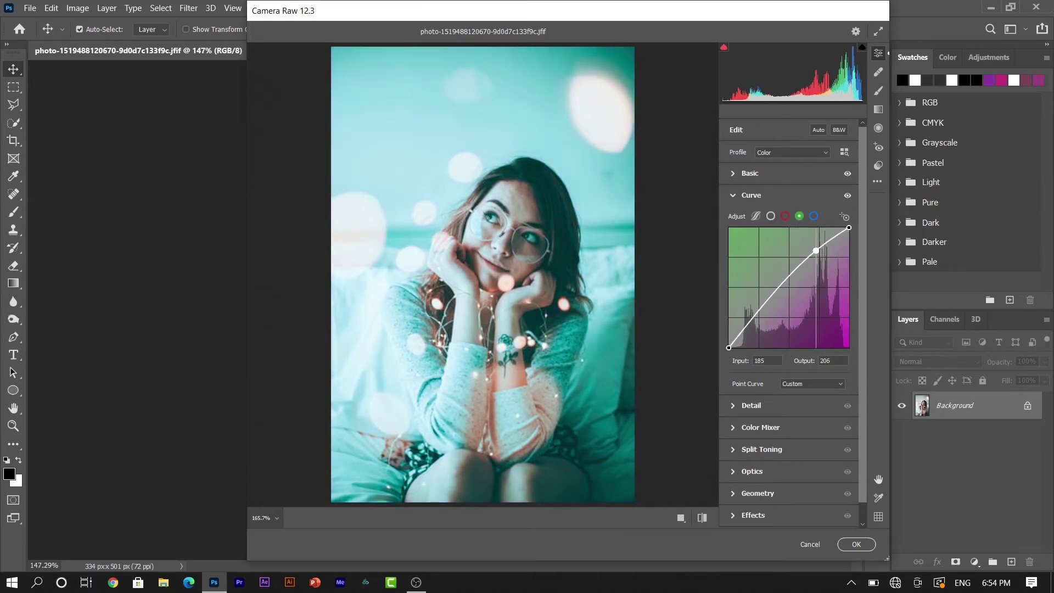
drag(756, 315, 756, 319)
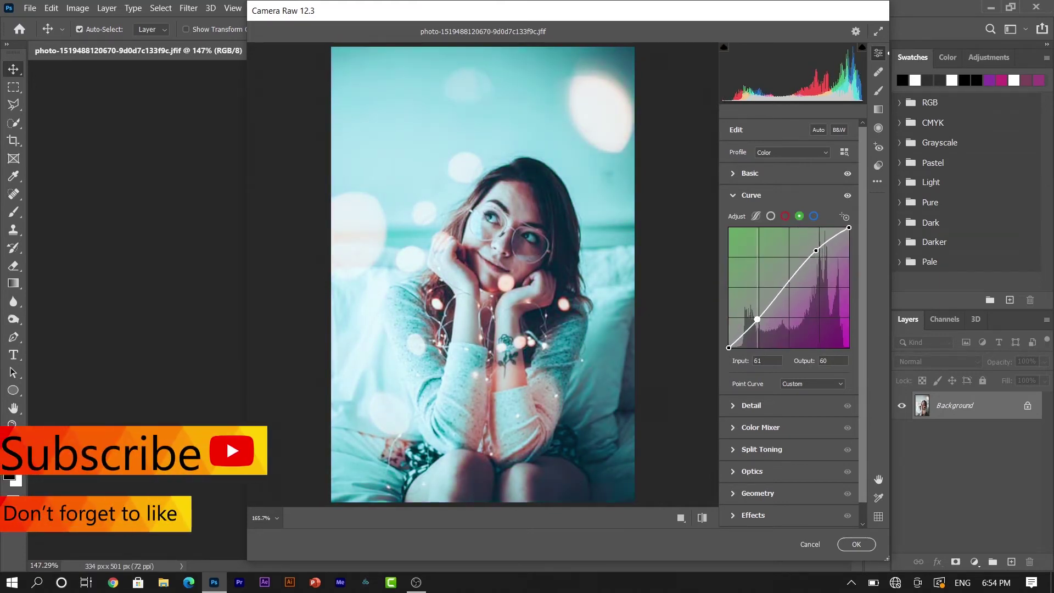
click(814, 216)
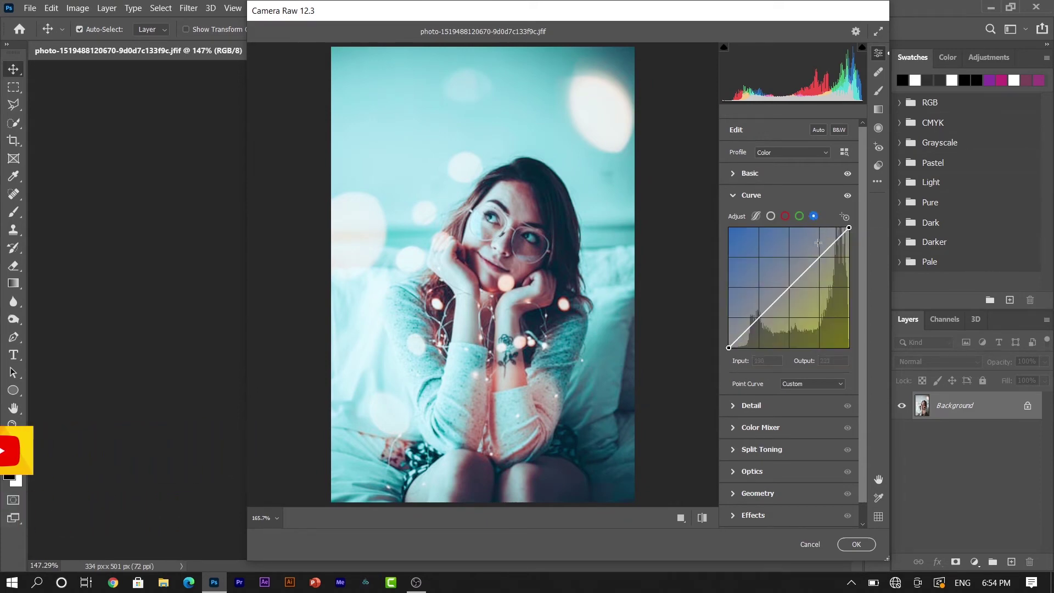
drag(822, 254, 817, 253)
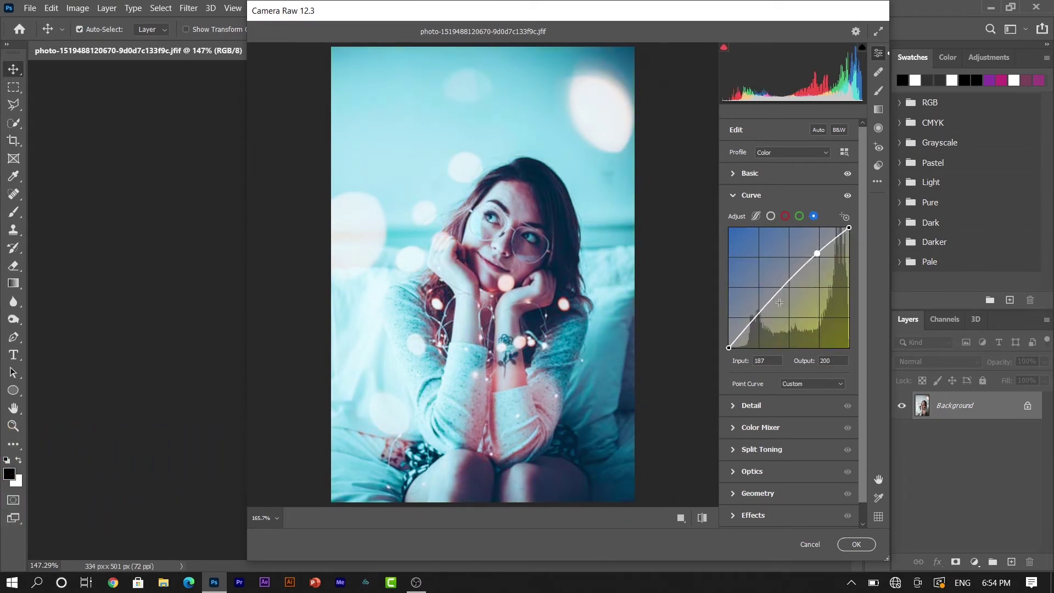
drag(758, 314, 762, 317)
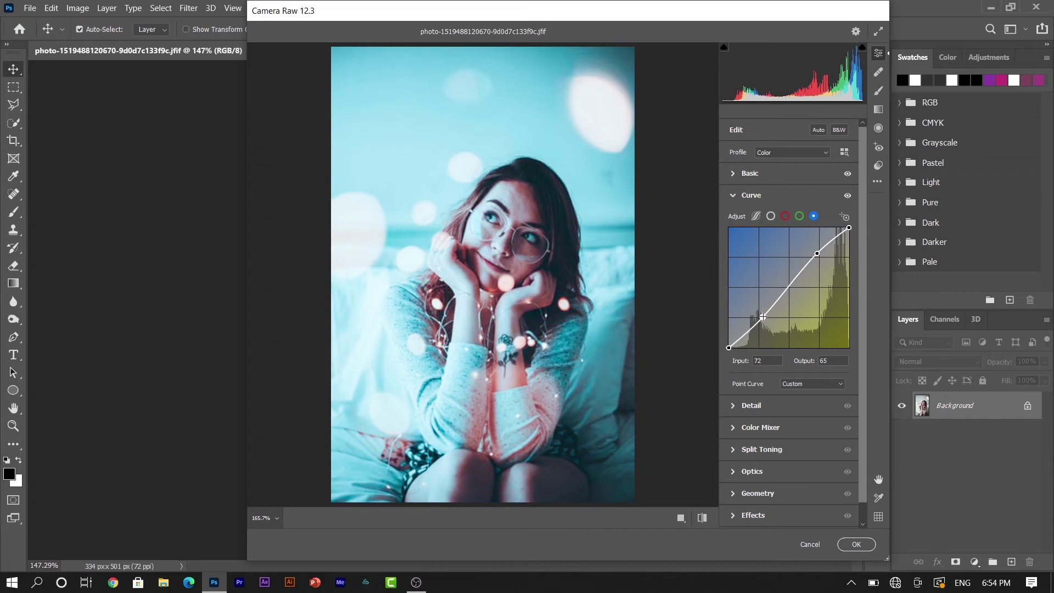
click(733, 195)
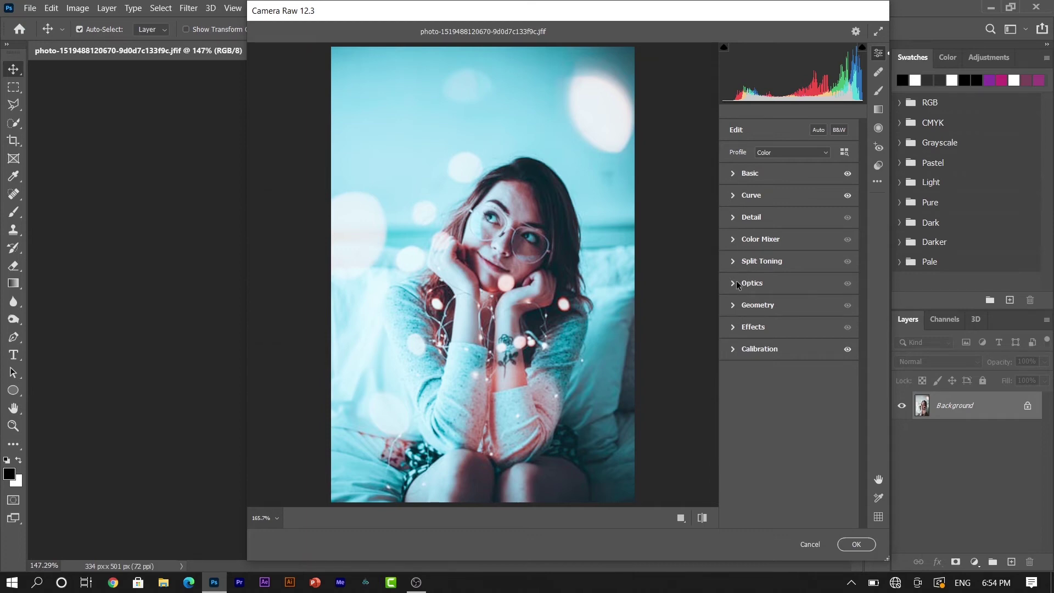
Set the Blues hue to -30 on the Color Mixer's HSL Hue tab
click(734, 239)
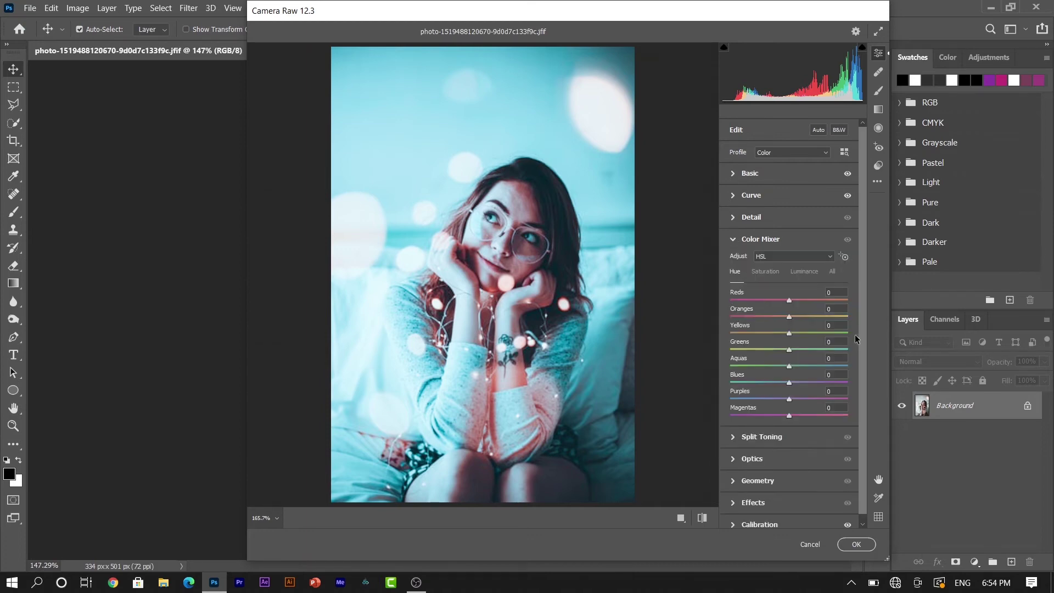
click(832, 373)
text(0)
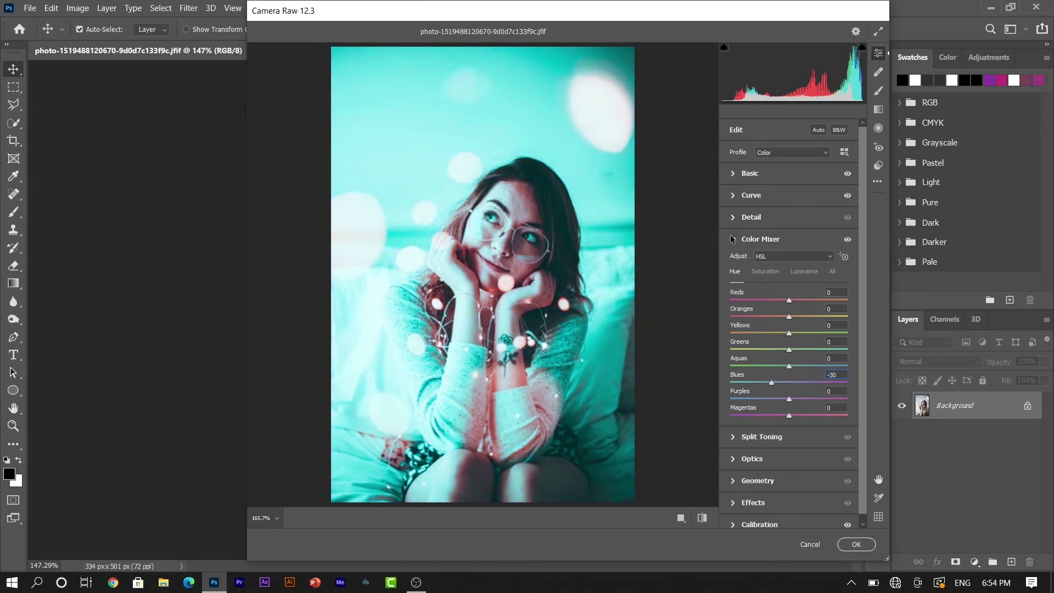
click(731, 239)
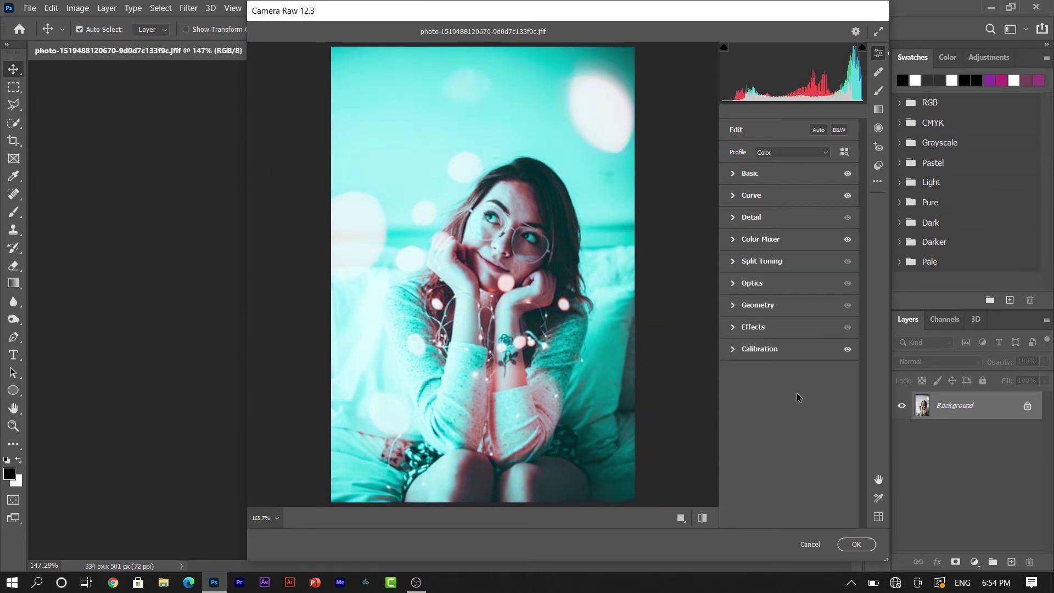
click(734, 260)
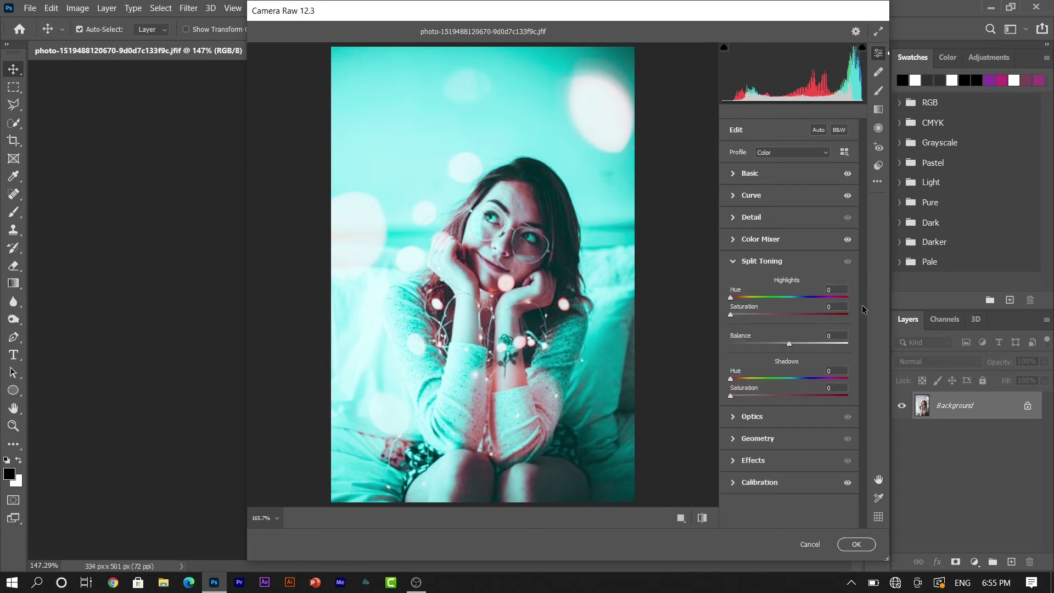
Give the Split Toning highlights hue 30 and saturation 10
click(837, 289)
text(0)
key(Tab)
text(10)
key(Tab)
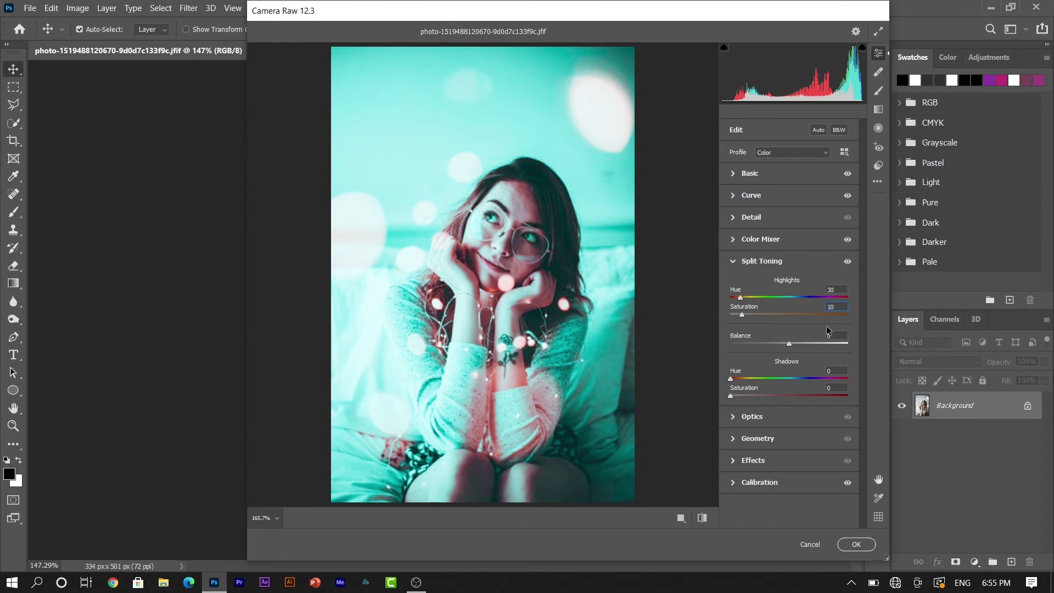
Give the Split Toning shadows hue 260 and saturation 20
key(Tab)
text(60)
key(Tab)
text(0)
click(733, 262)
click(702, 522)
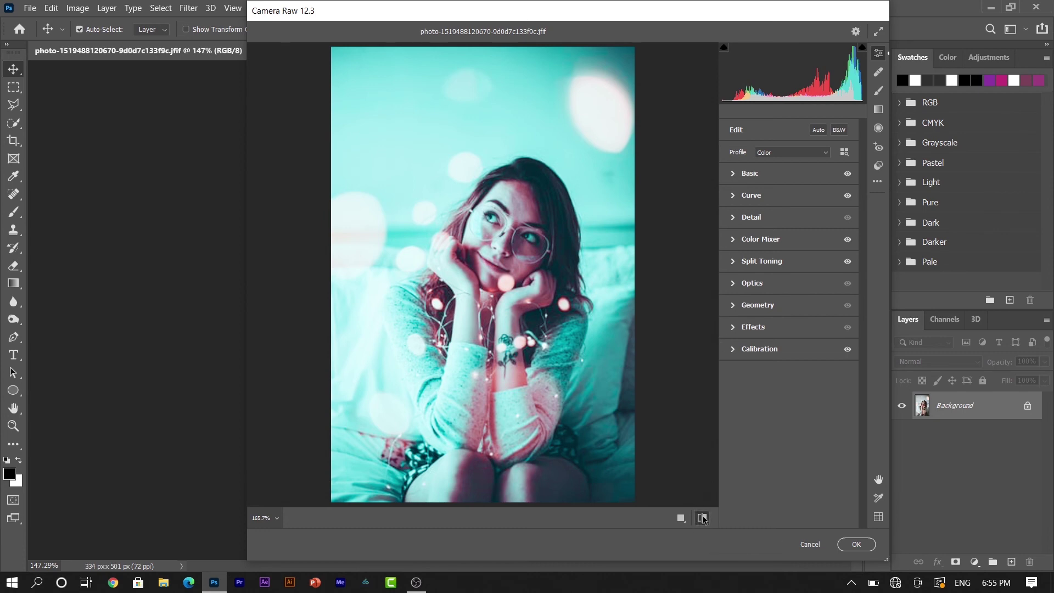
Switch the preview back to the teal-and-pink grade and apply the Camera Raw filter with OK
key(backslash)
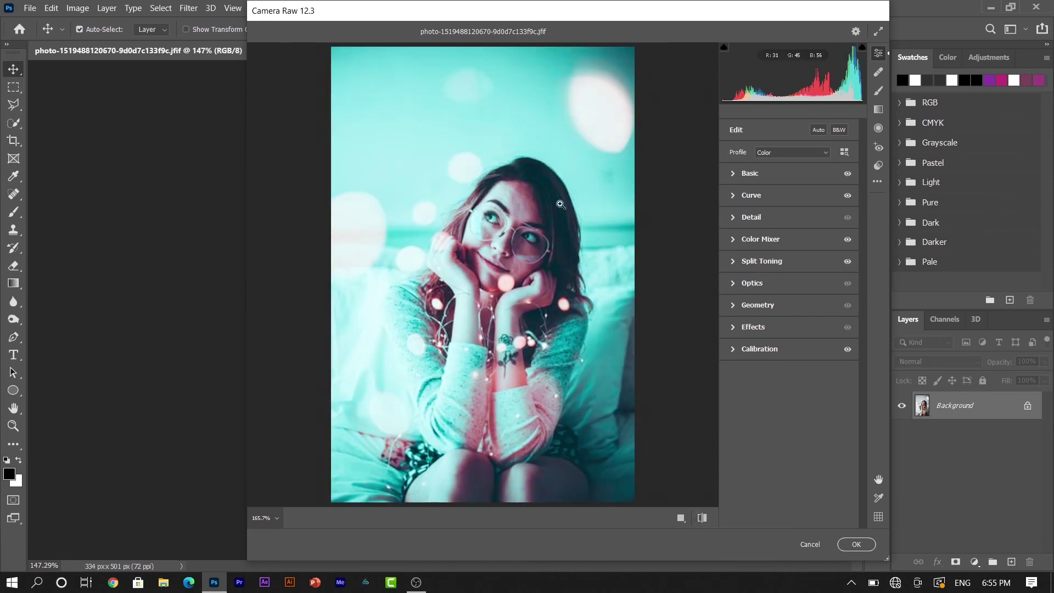
click(843, 541)
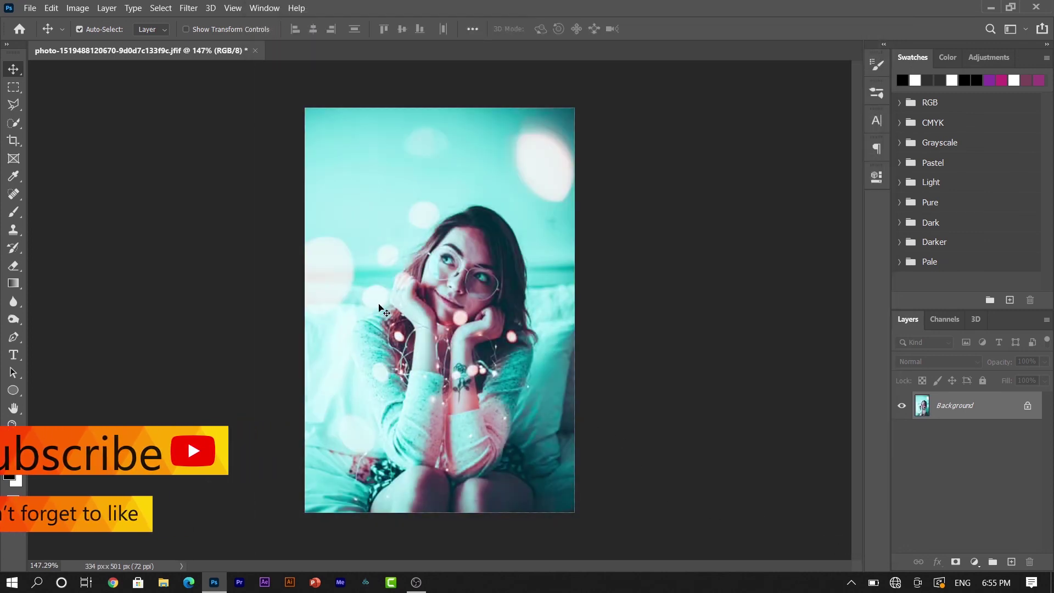